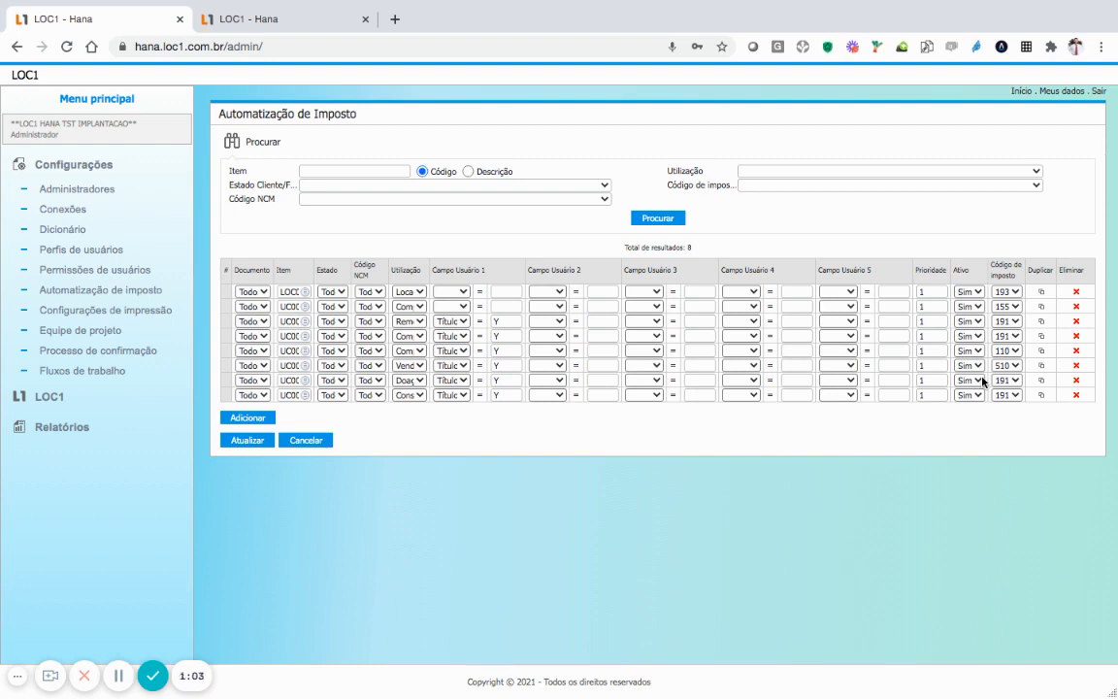
- Examine the document, tax code and usage options available for the first tax automation rule
click(263, 293)
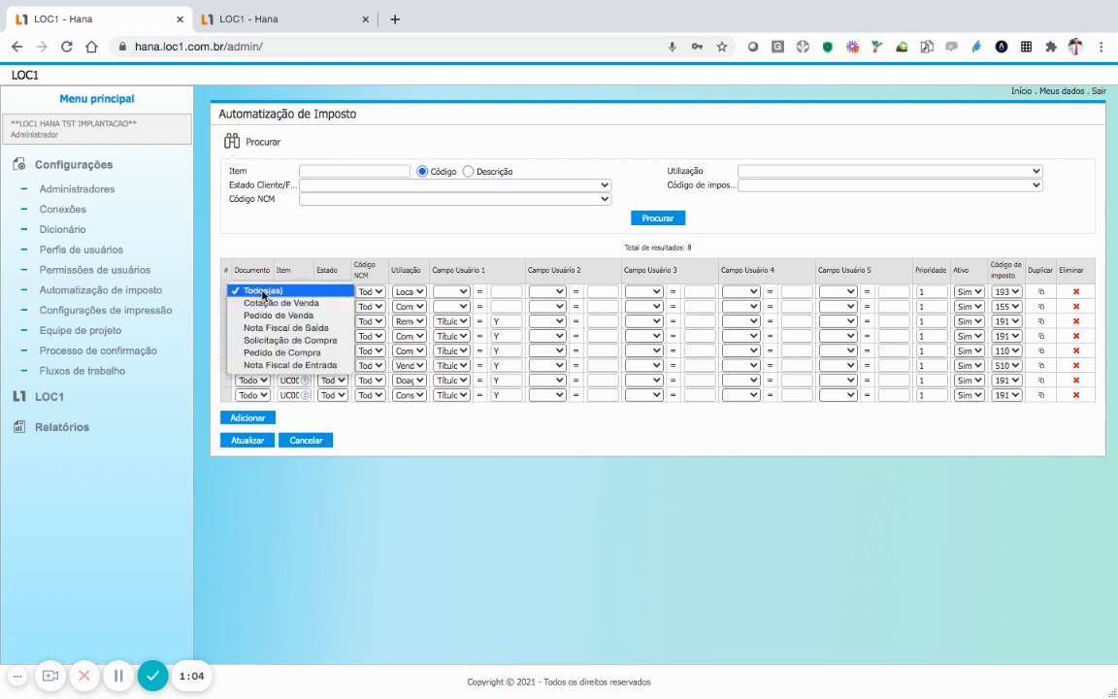
click(448, 450)
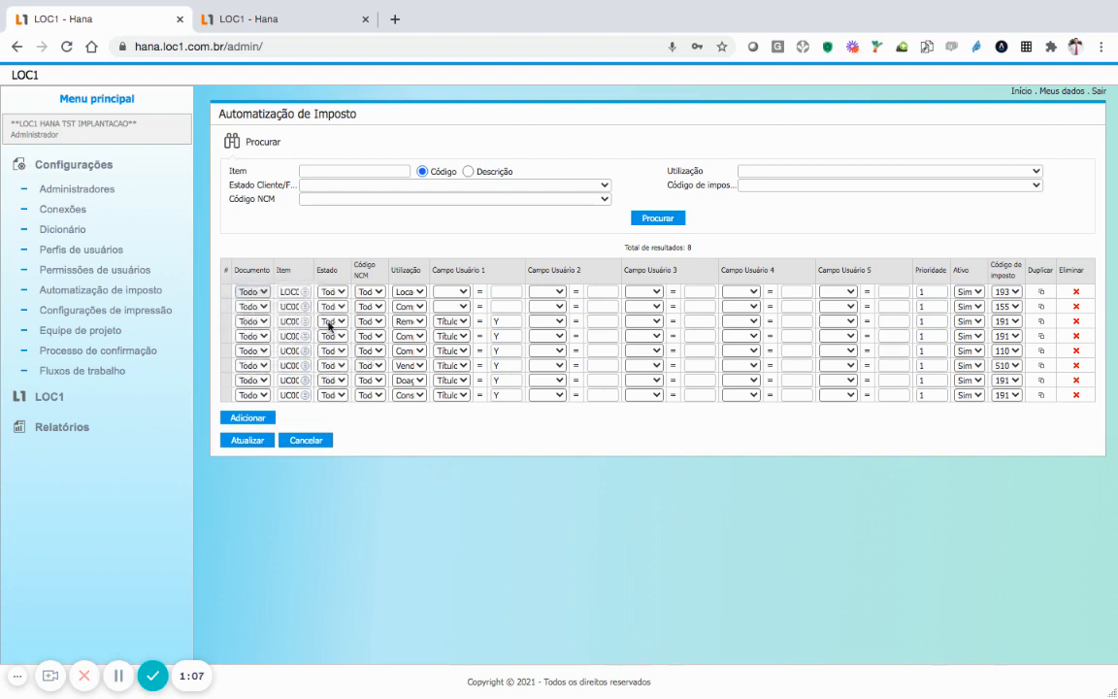
click(264, 292)
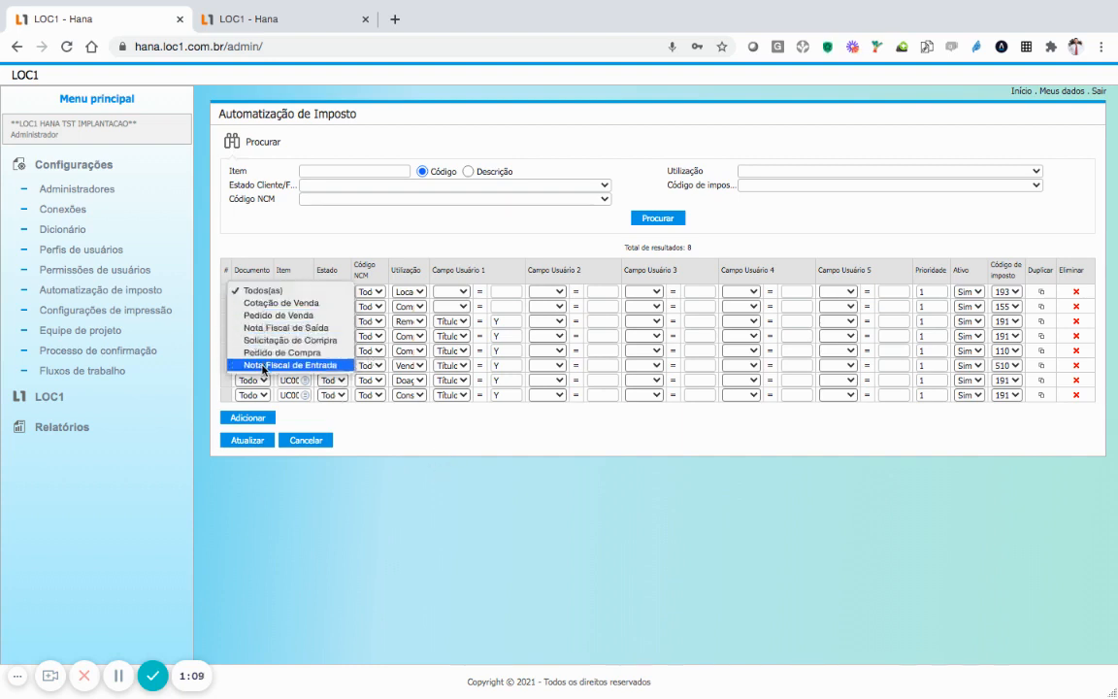
click(419, 451)
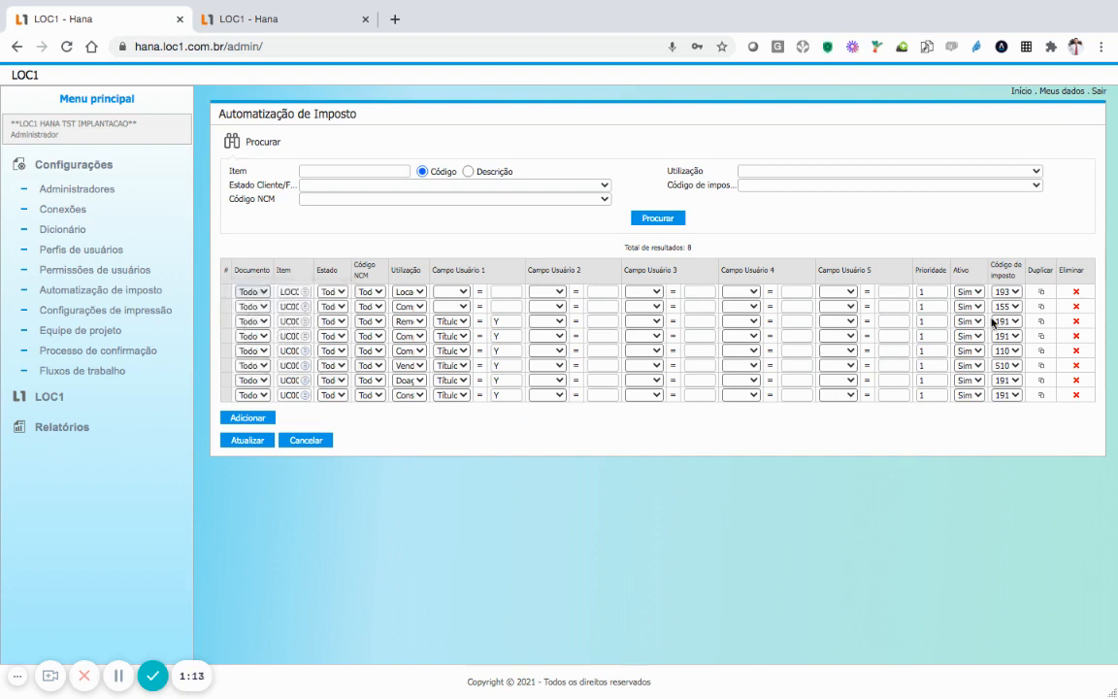
click(1014, 292)
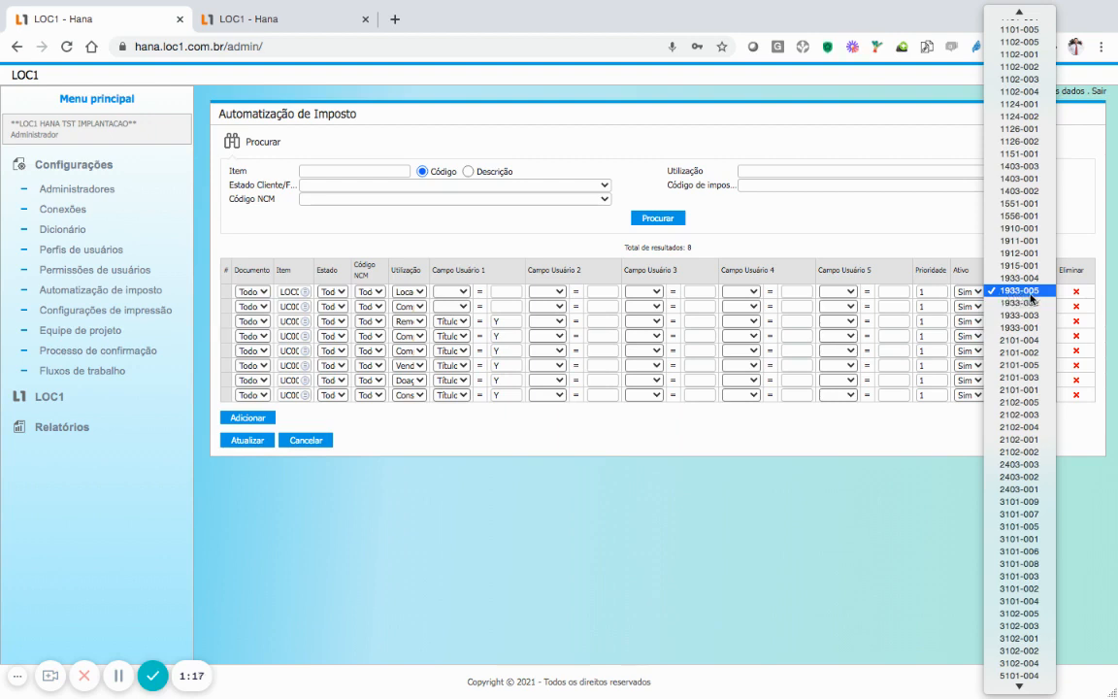
click(871, 432)
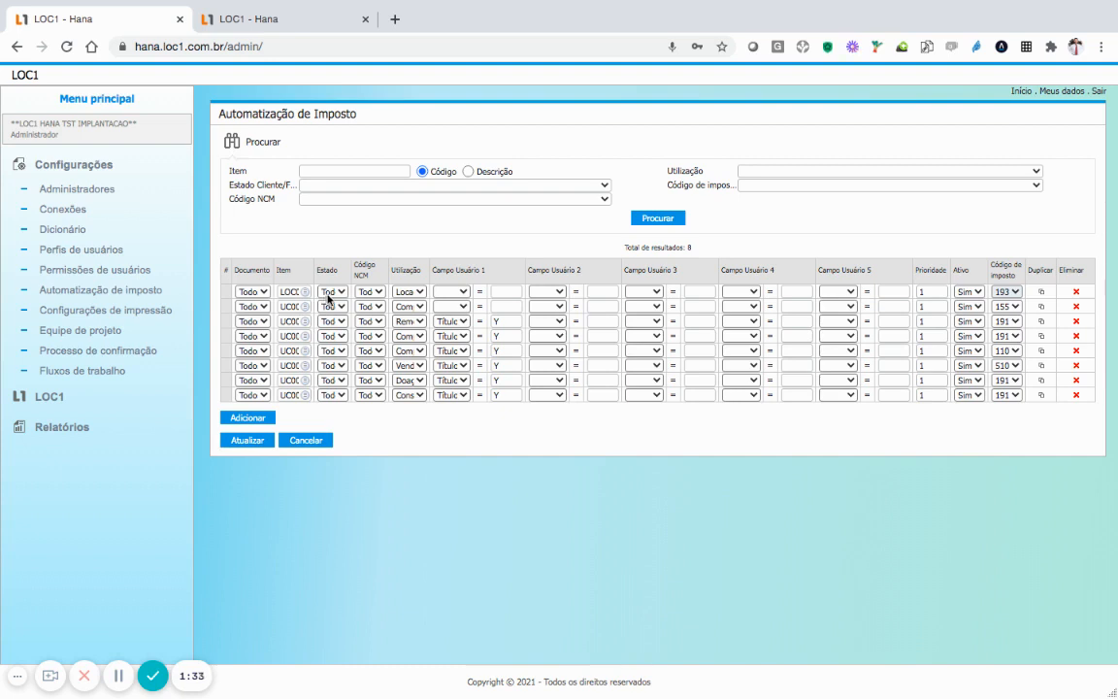
click(414, 293)
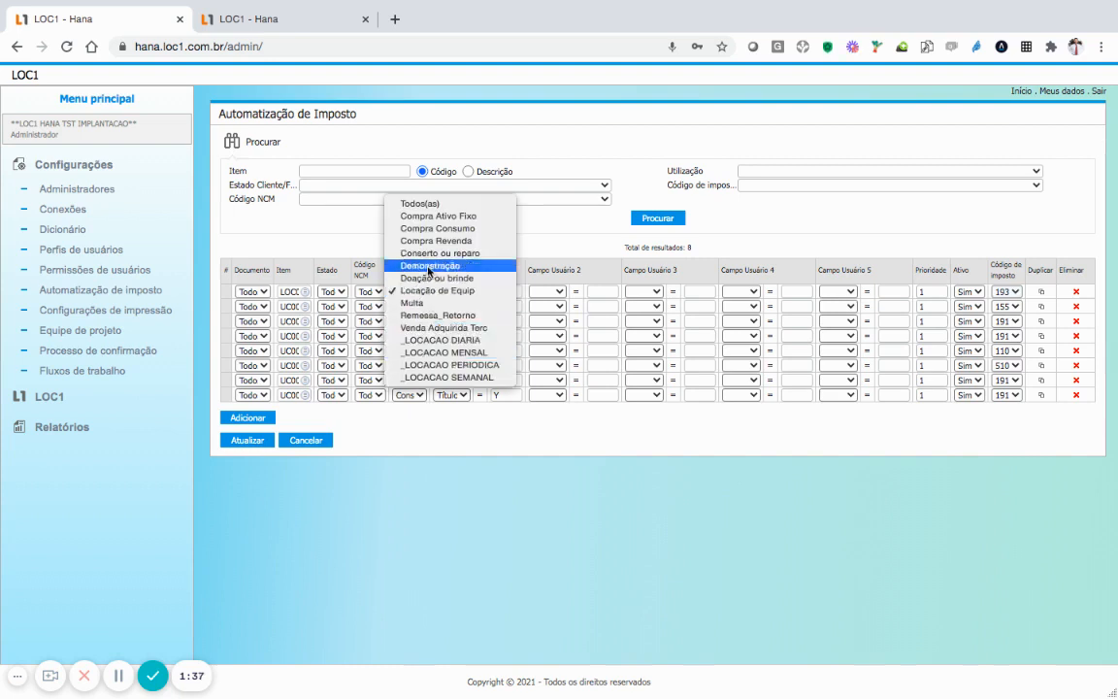
click(439, 429)
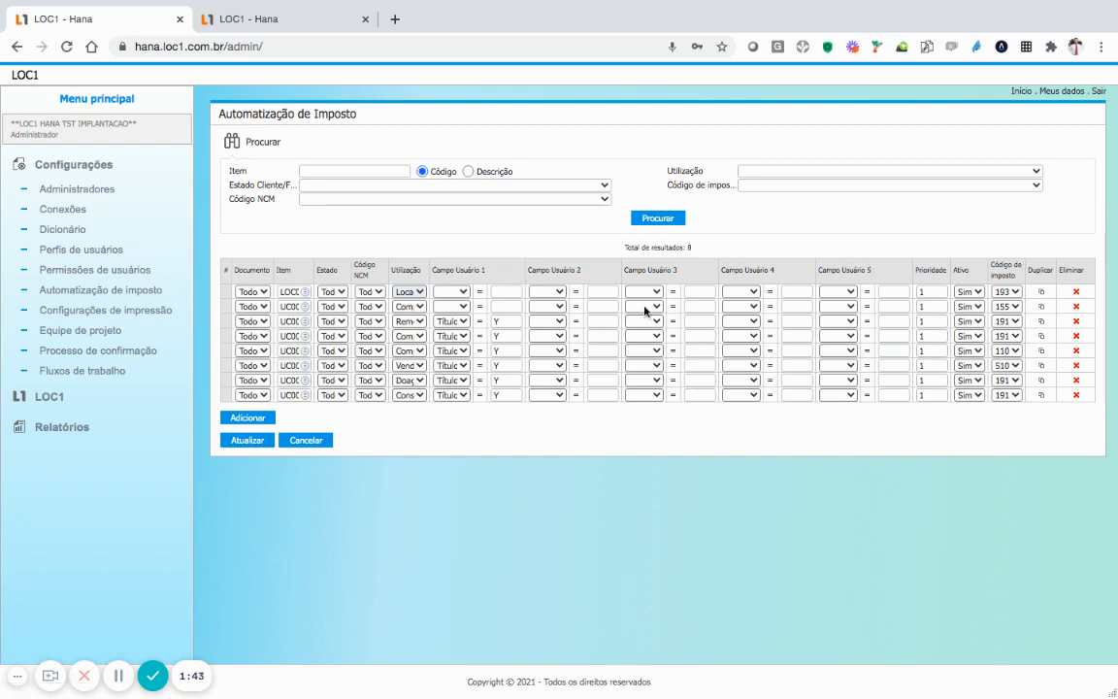
- Examine the Remessa_Retorno rule's user field condition and usage options, plus the Ativo choices of the second rule
click(456, 320)
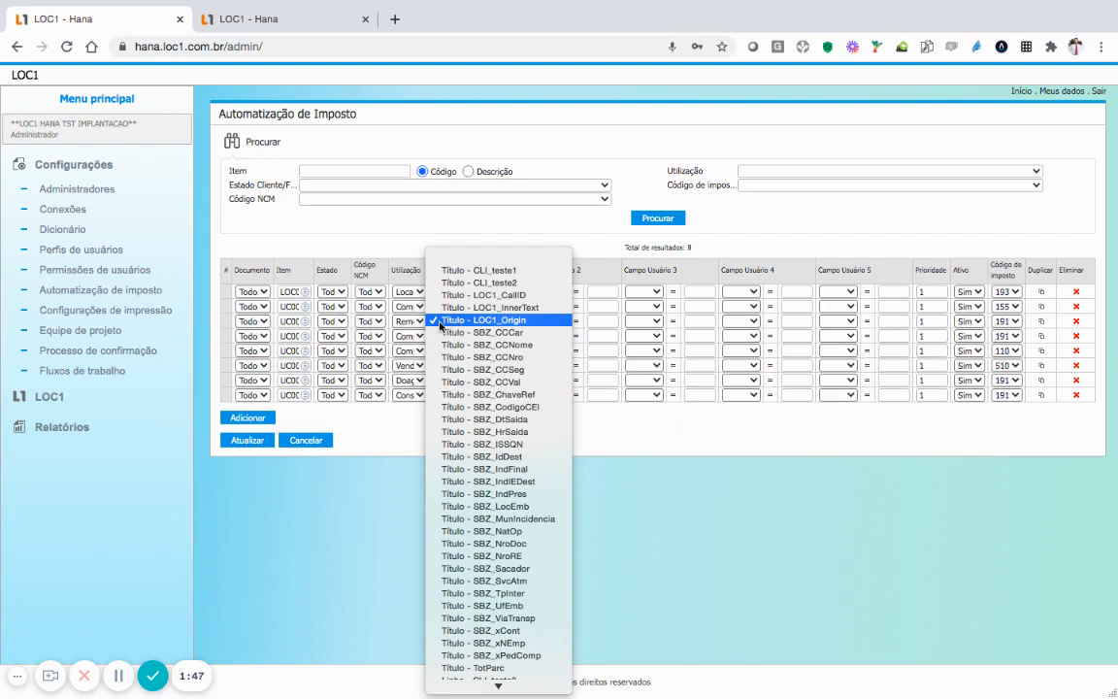
click(497, 320)
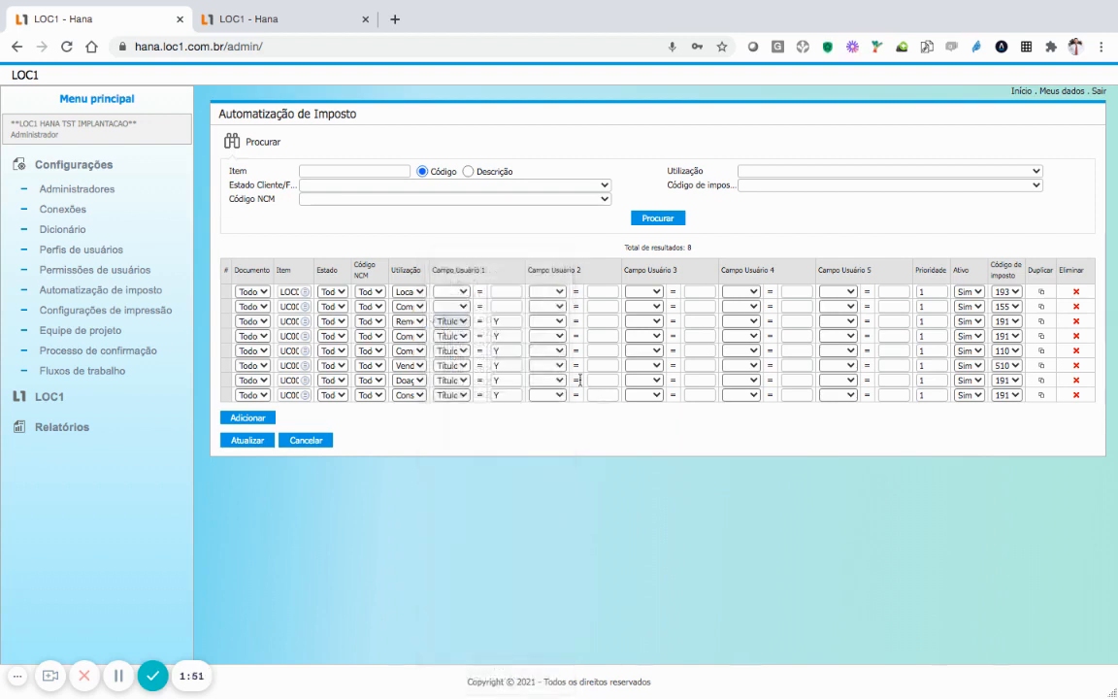
double_click(497, 321)
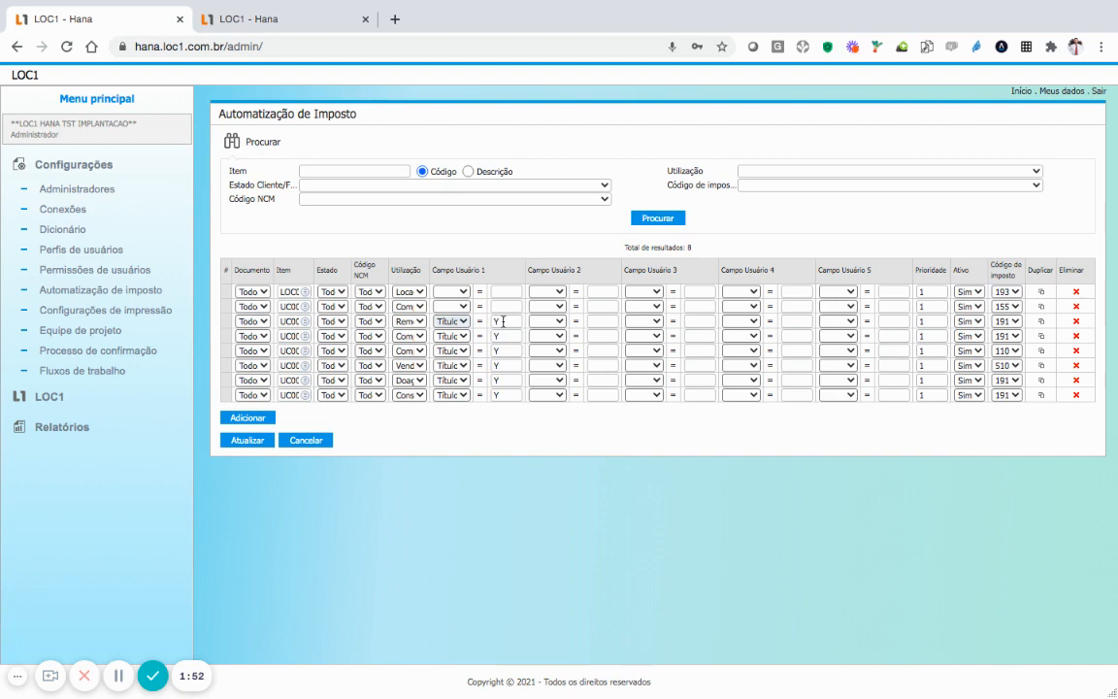
click(407, 324)
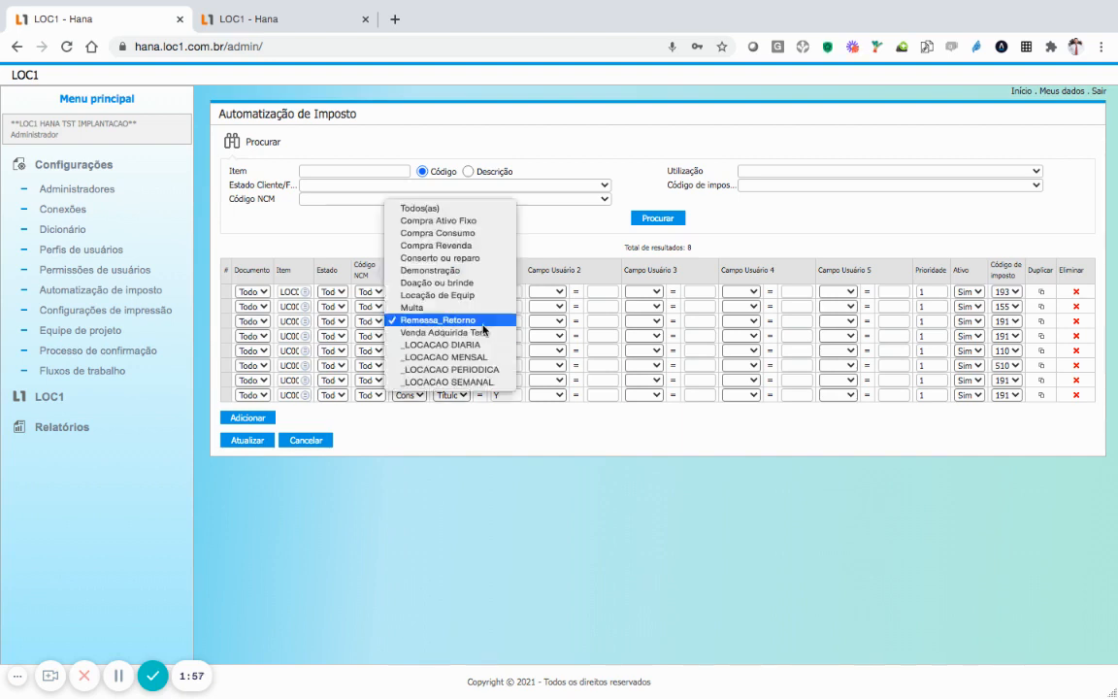
click(437, 433)
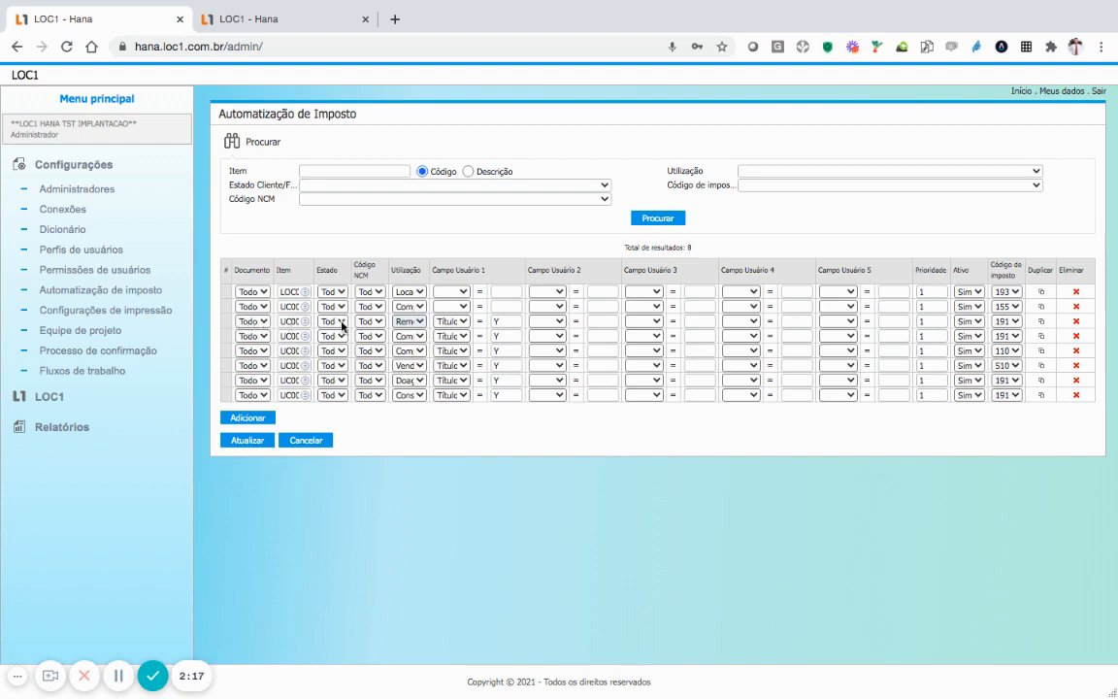
click(458, 324)
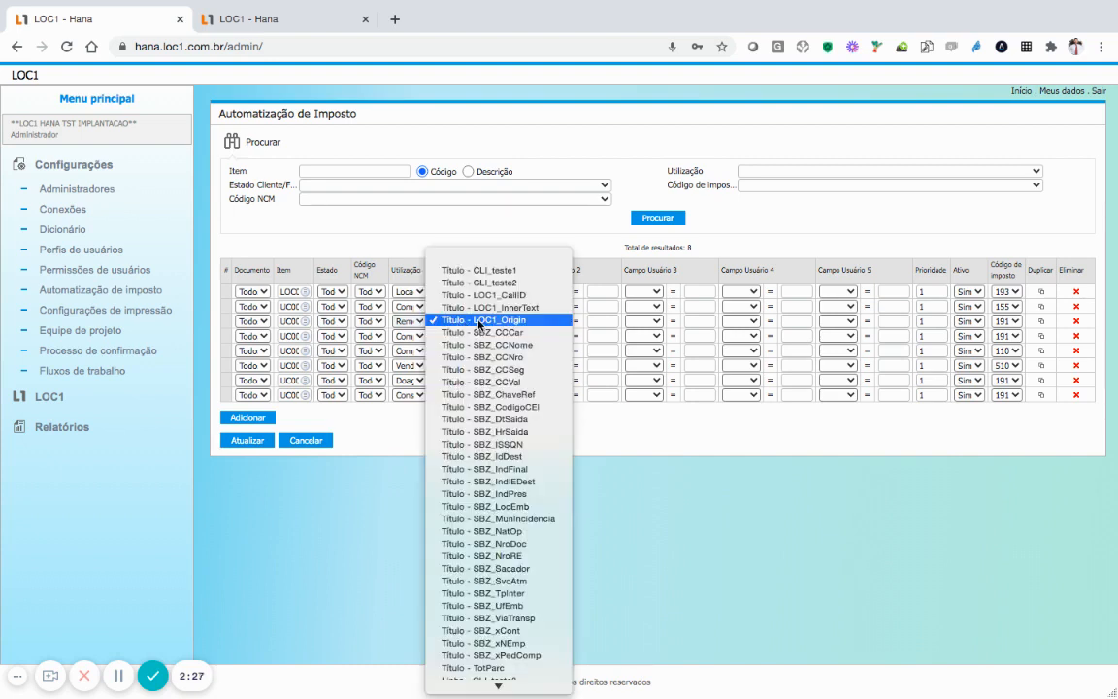
click(577, 388)
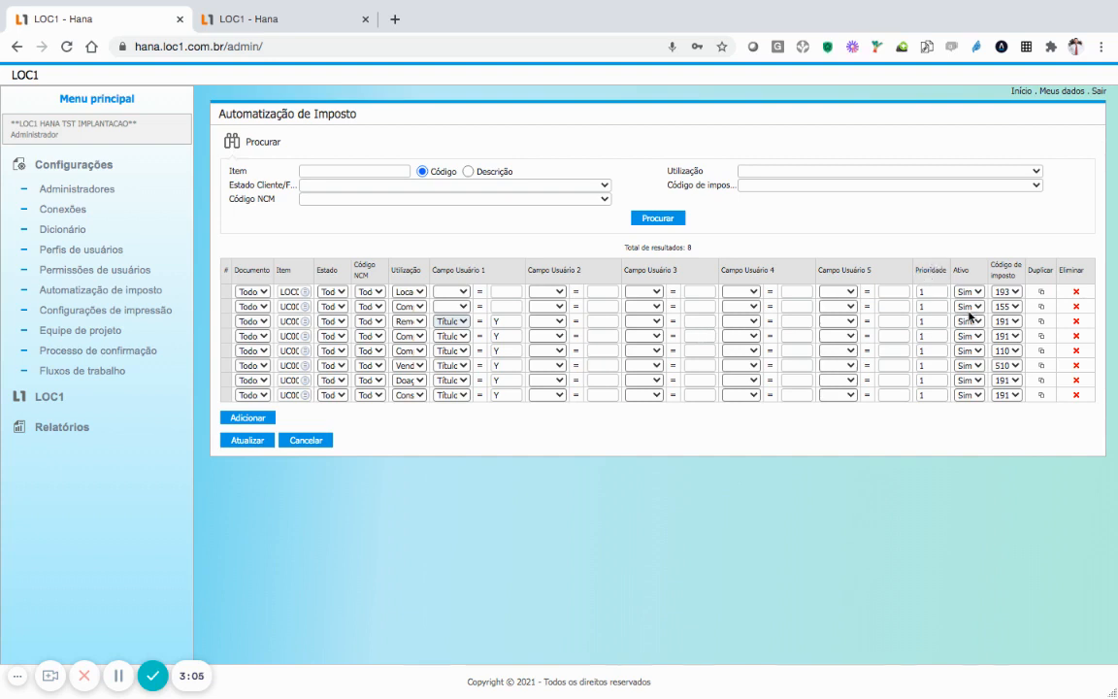
click(973, 309)
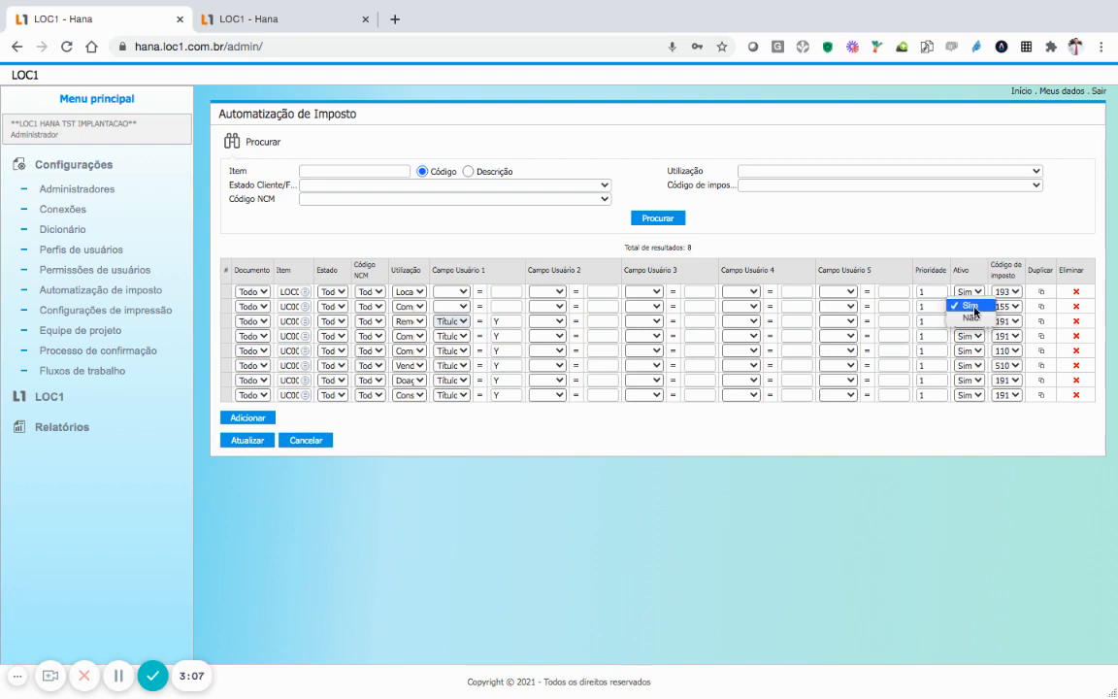
click(987, 436)
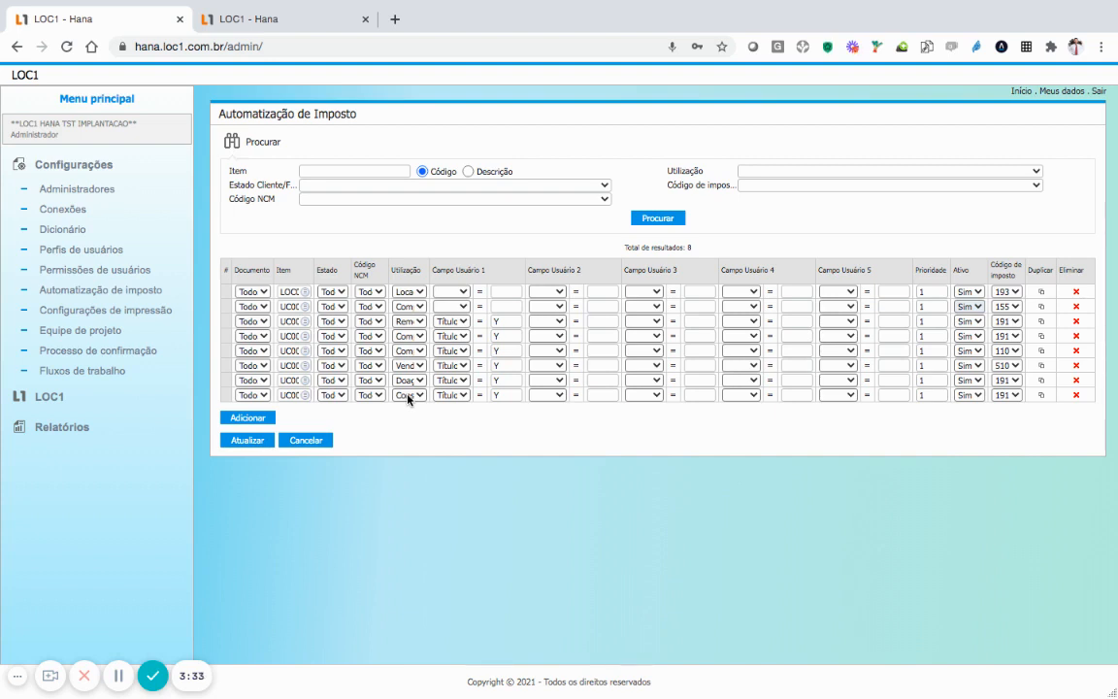
- Duplicate the last automation rule and its copy, plus the first and second rules once each
click(1041, 395)
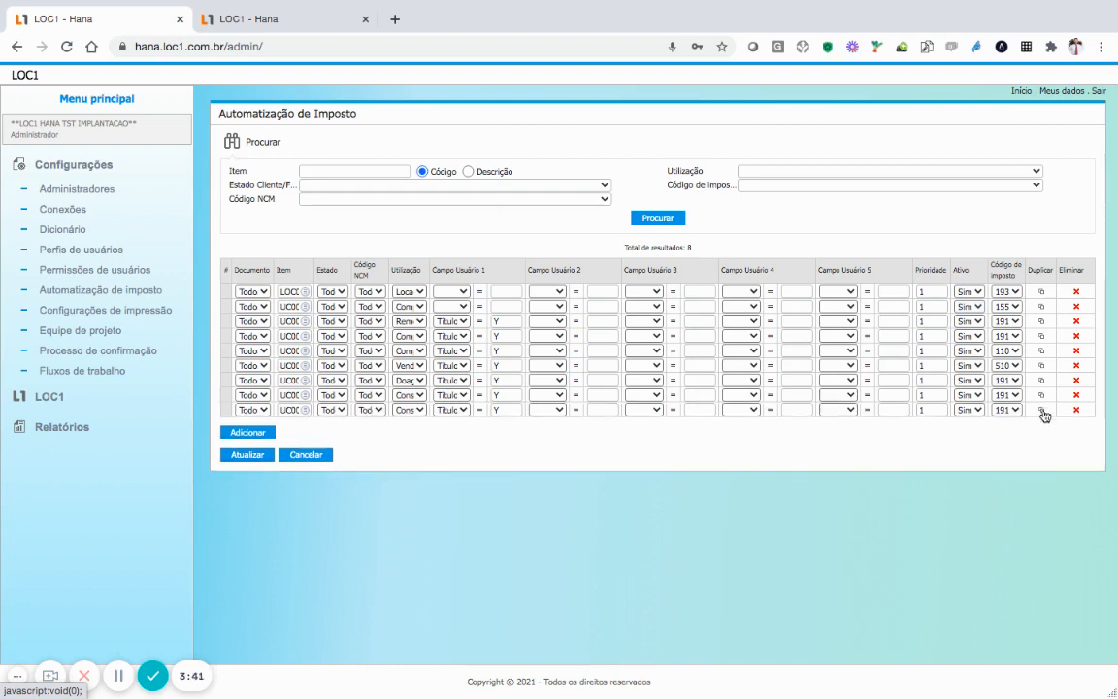
click(1041, 410)
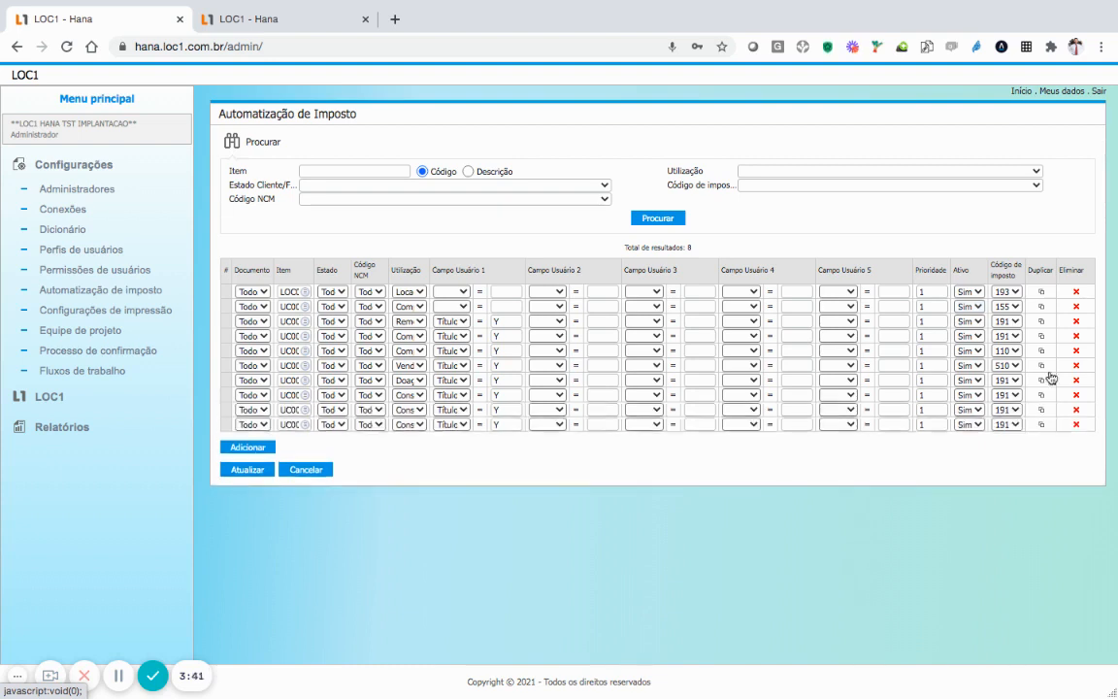
click(1042, 293)
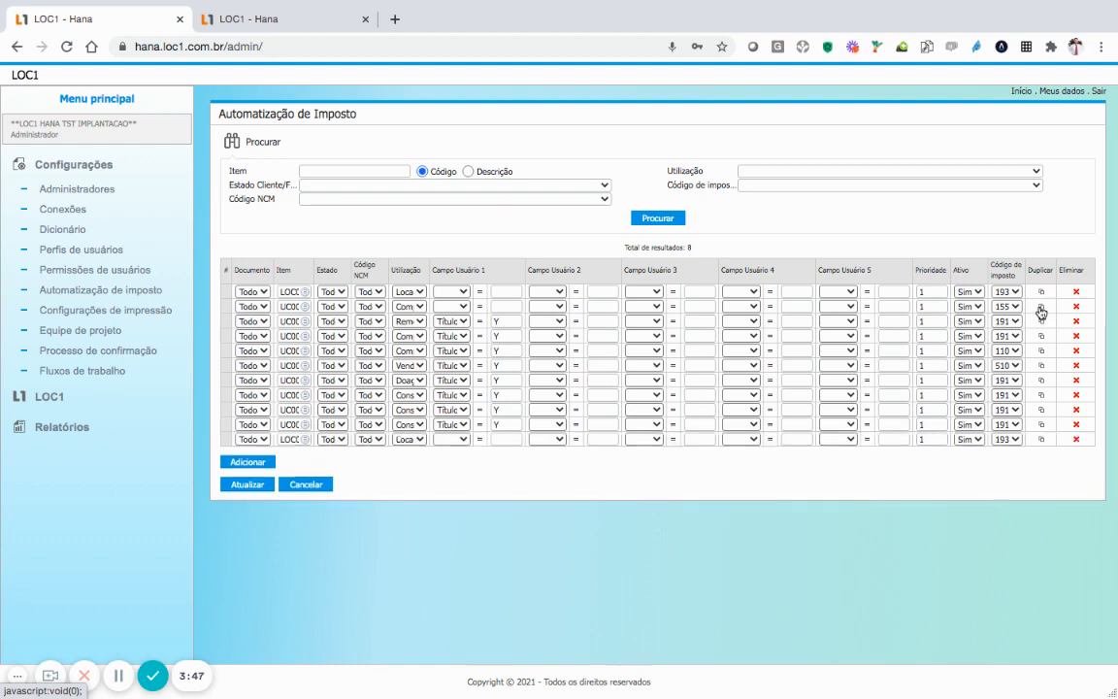
click(1041, 308)
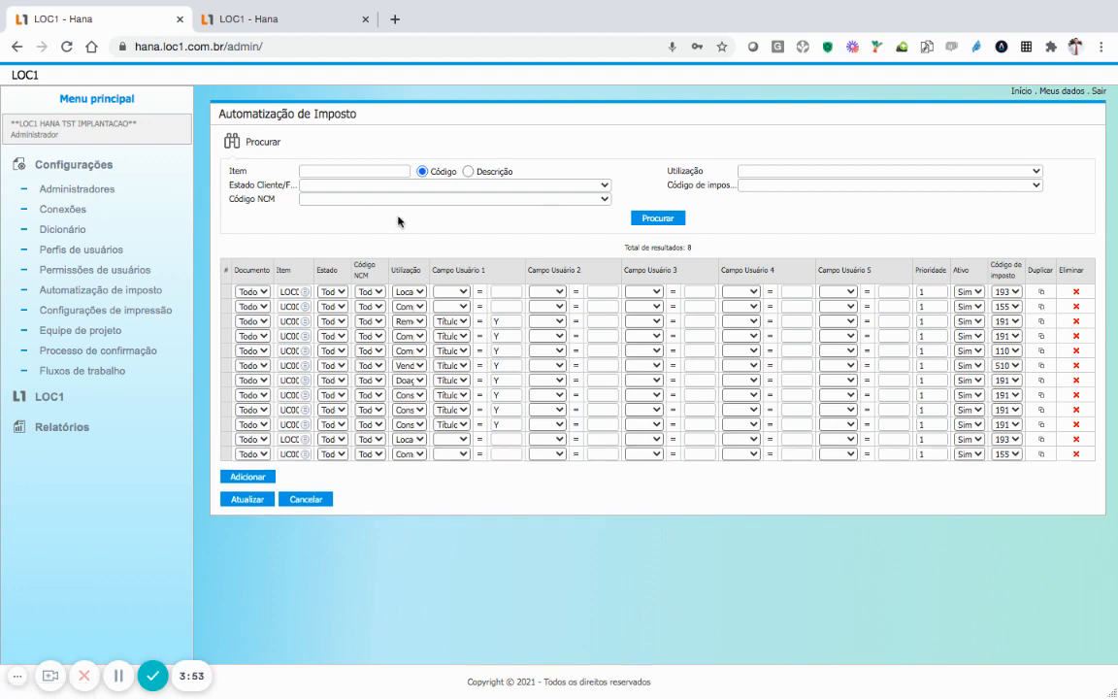
- In the open purchase order, search the items by description "filtro" and add FILTRO DE ÓLEO (UC00001)
click(321, 22)
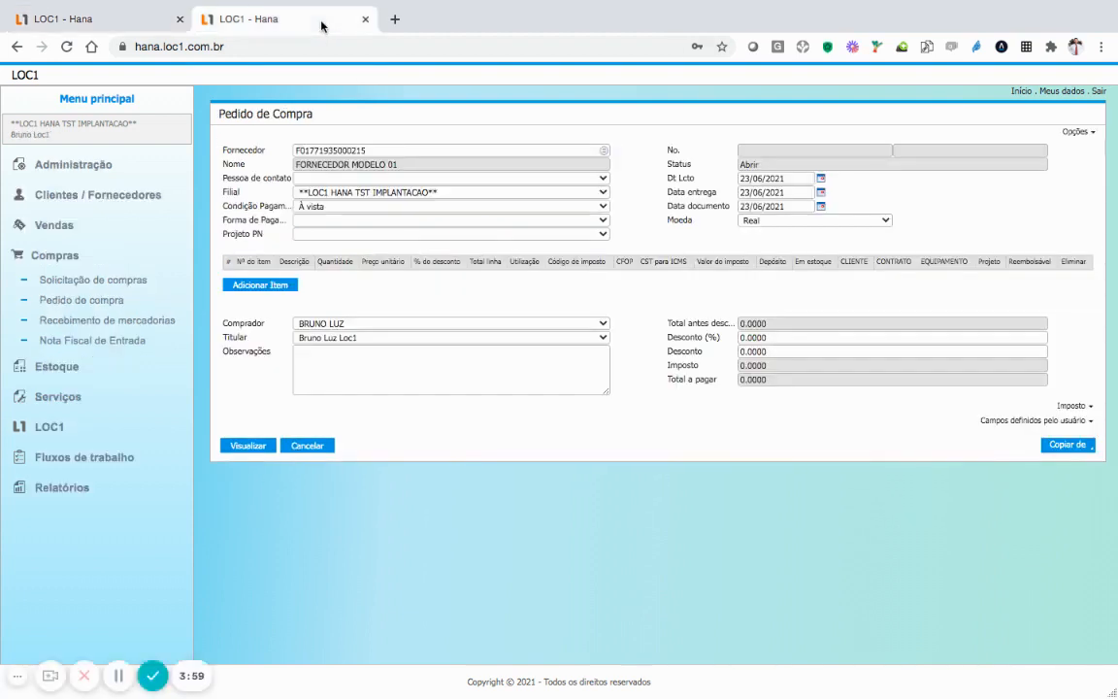
click(256, 285)
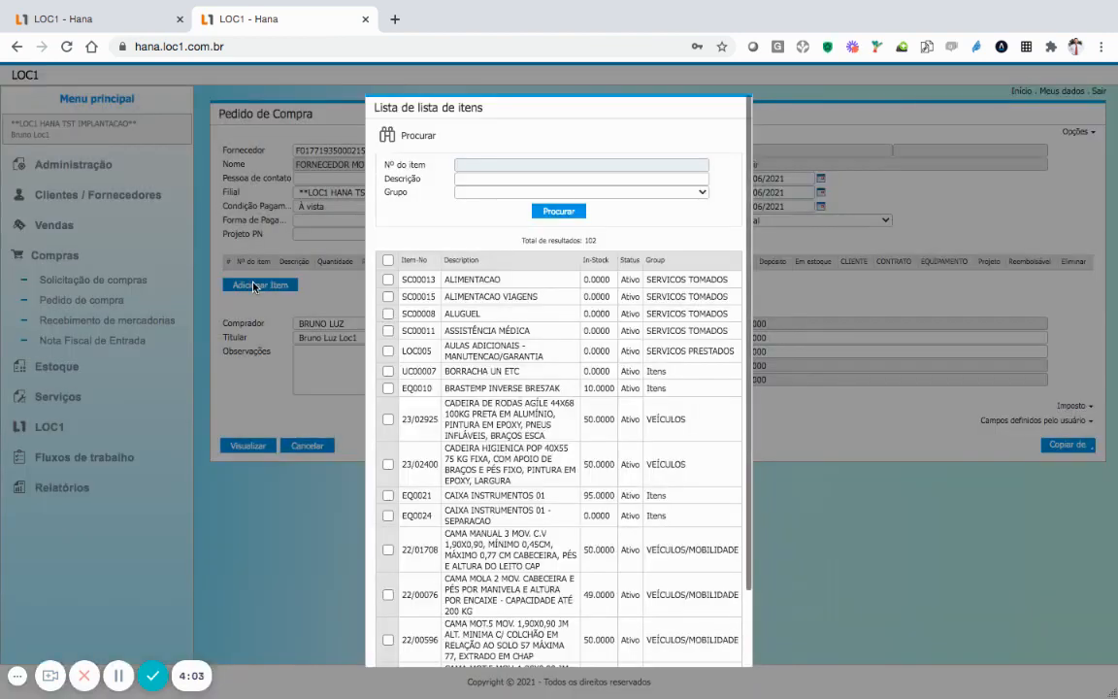
click(465, 178)
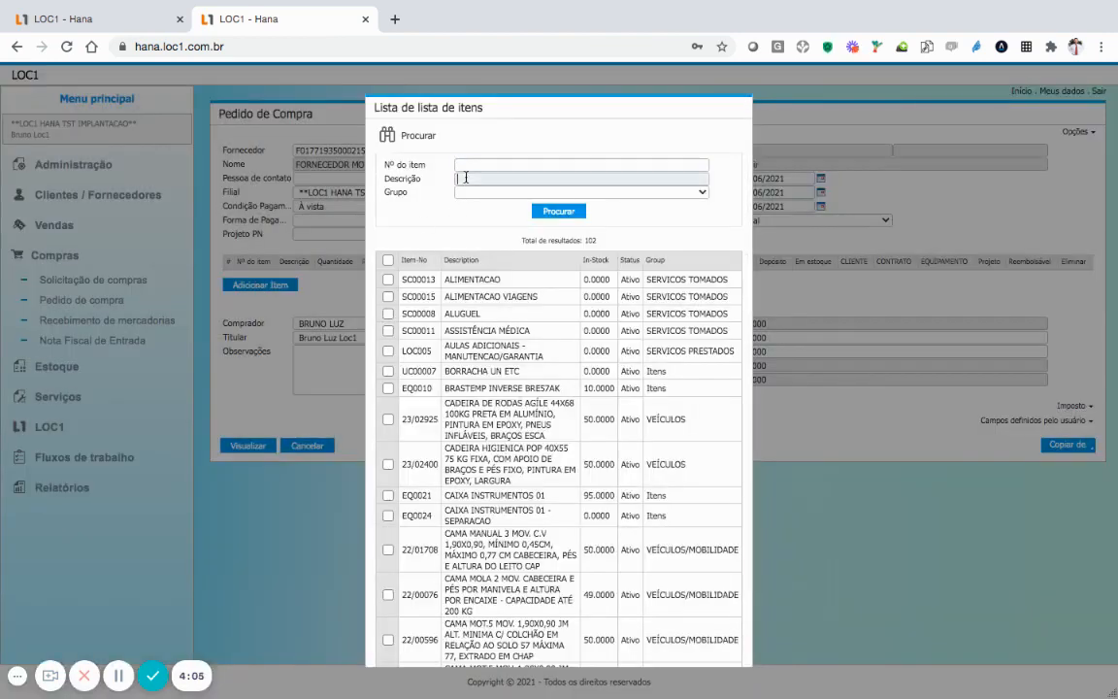
text(filtro)
click(568, 211)
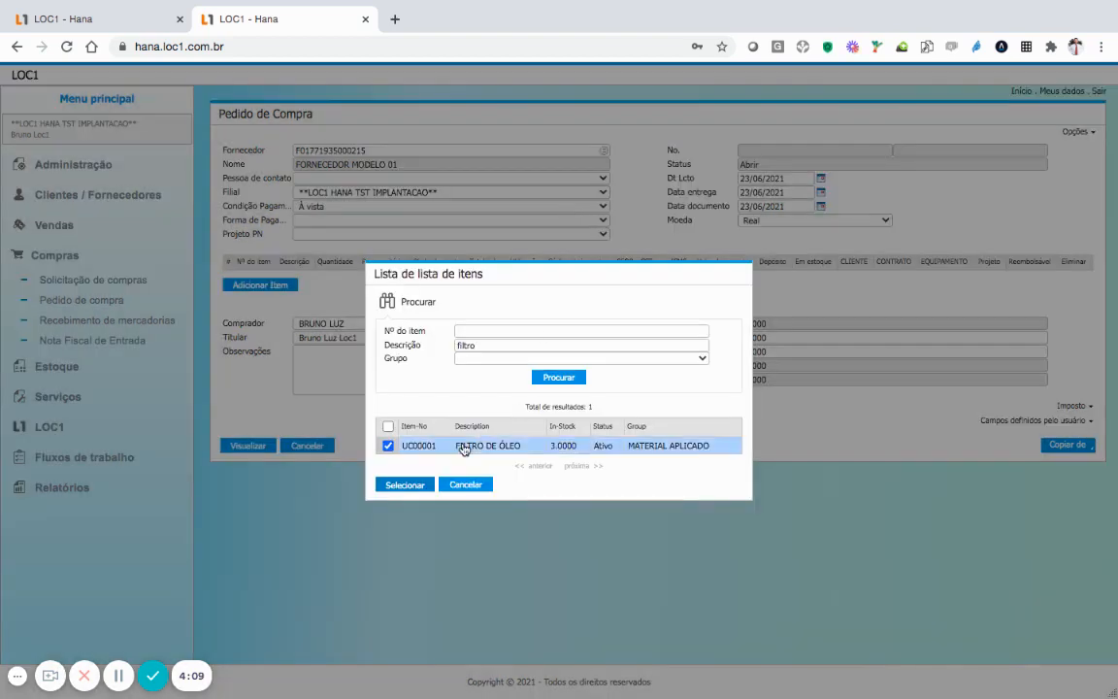
click(388, 445)
click(406, 484)
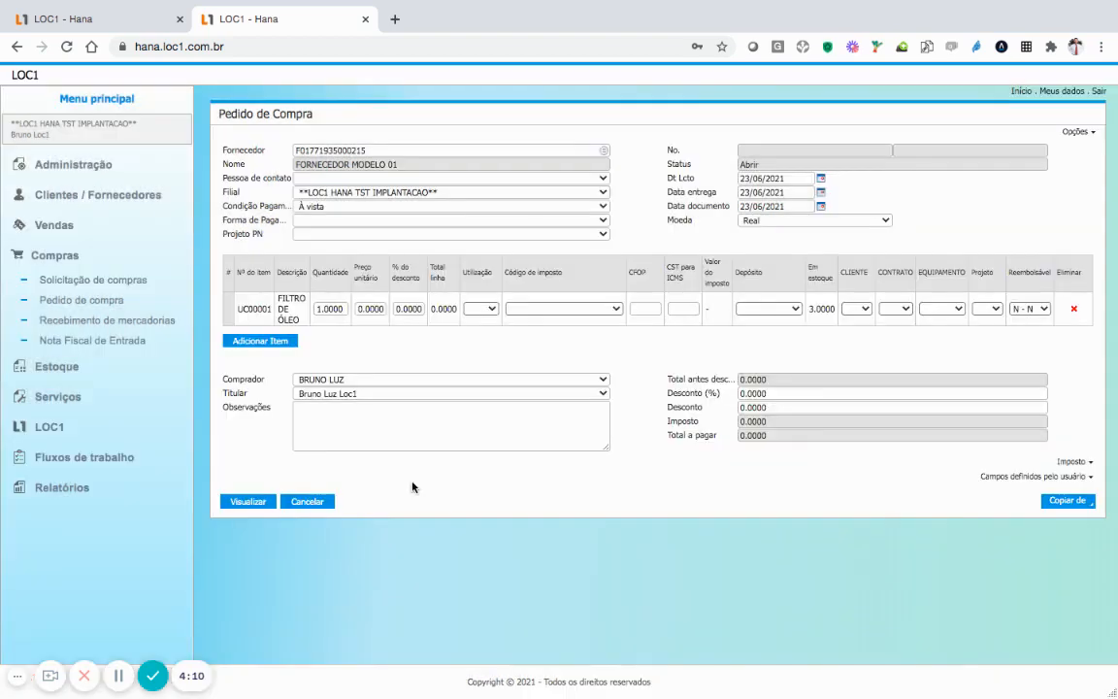
- Try Compra Ativo Fixo and Compra Consumo as the FILTRO DE ÓLEO line's usage, finally choosing Locação de Equip
click(494, 309)
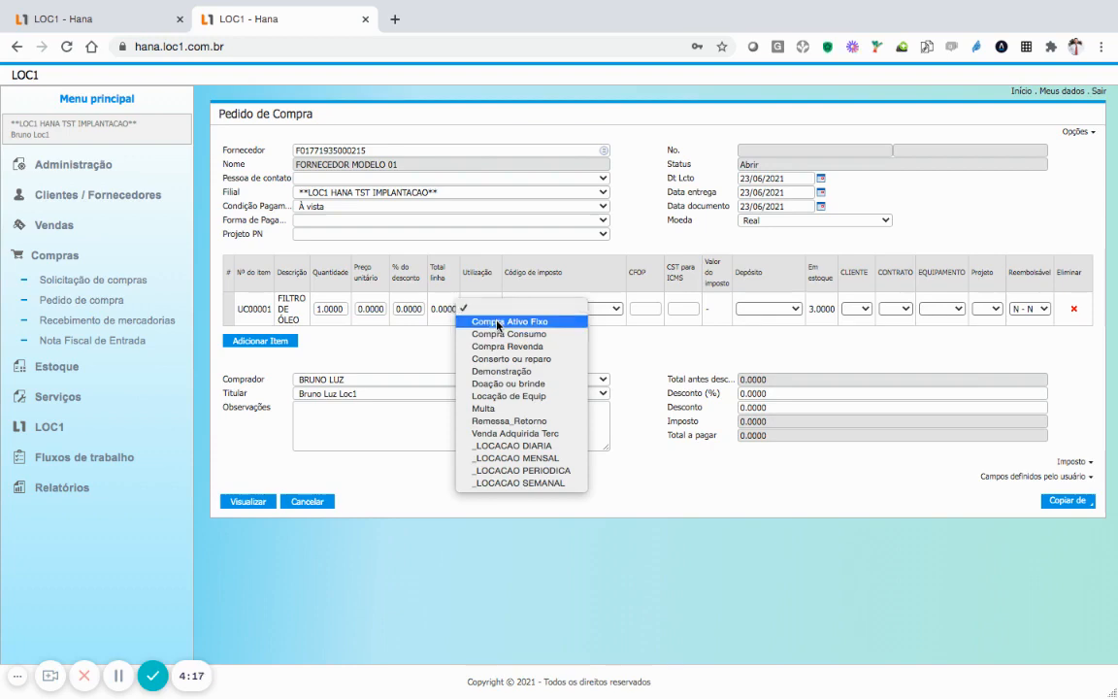
click(498, 325)
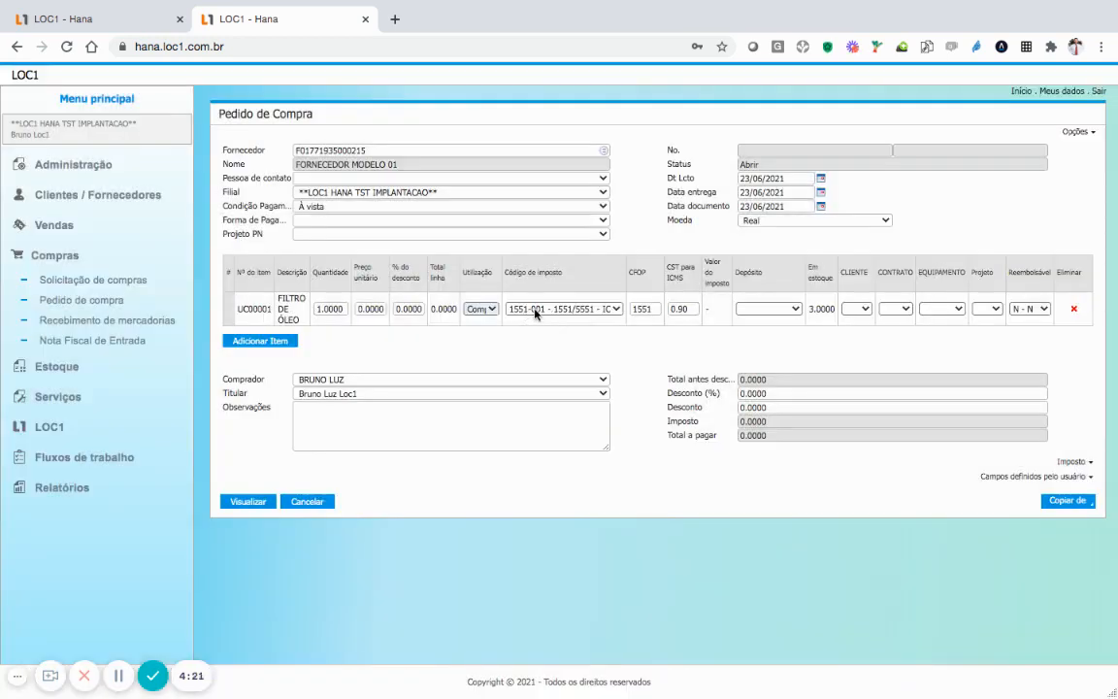
click(485, 310)
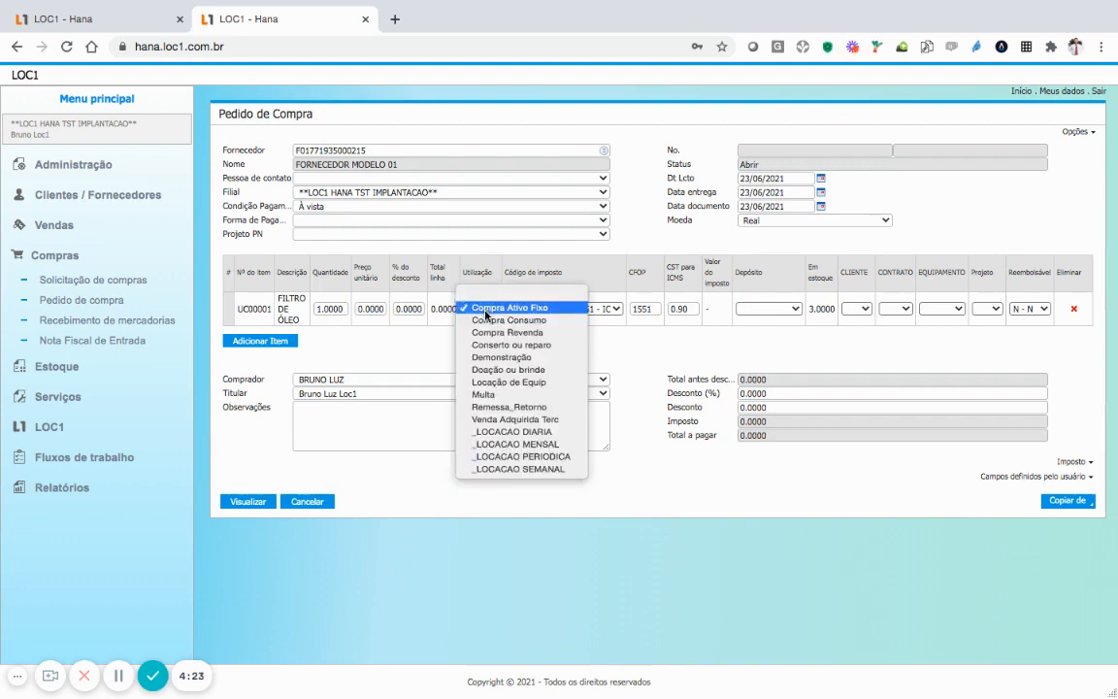
click(486, 319)
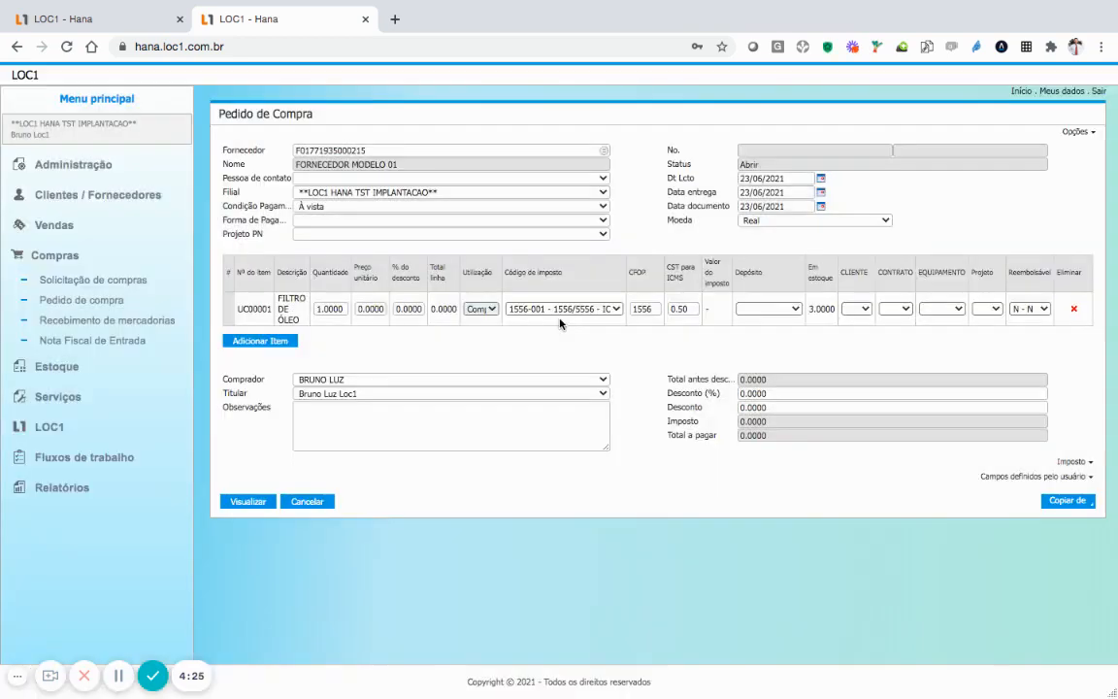
click(485, 308)
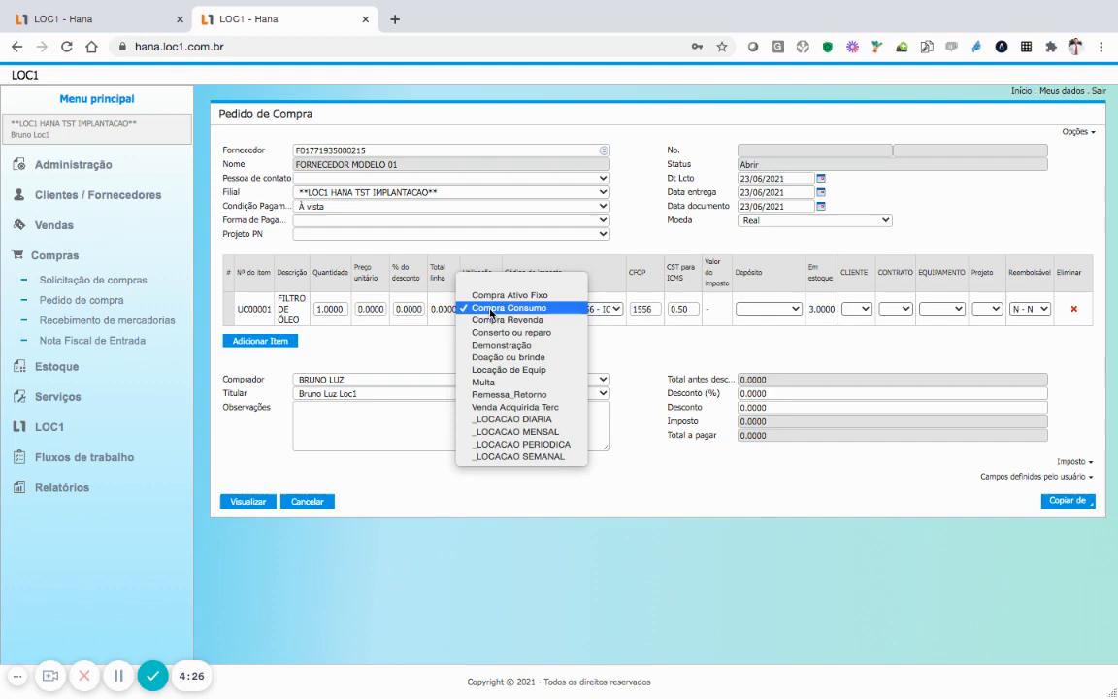
click(492, 371)
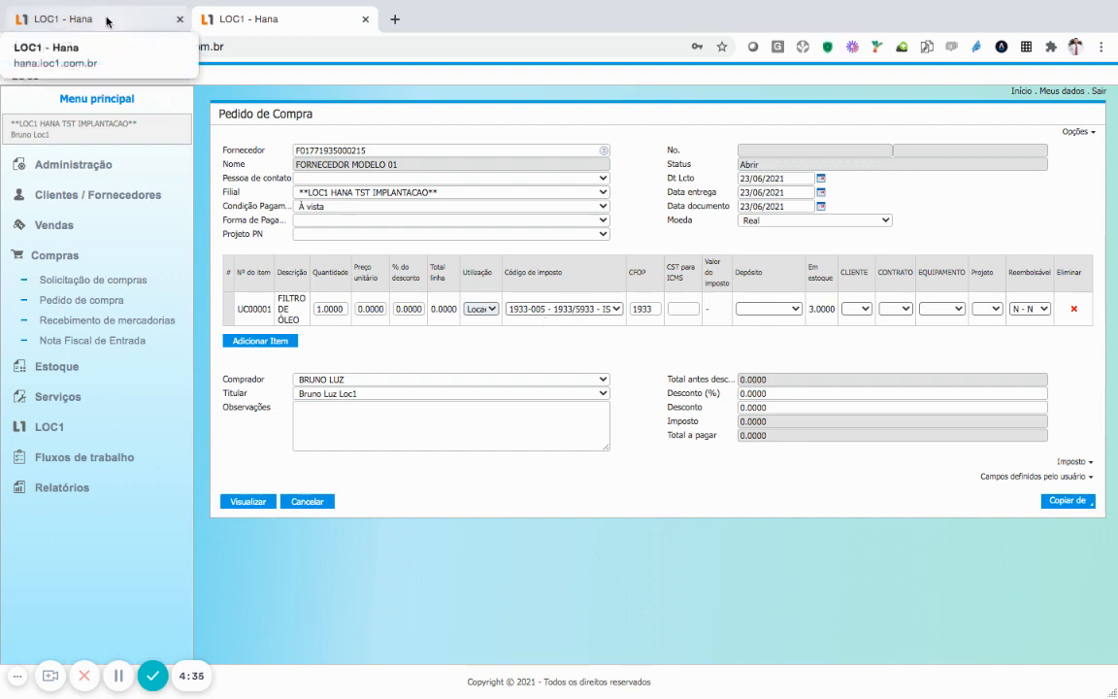
- Compare the purchase order line's tax code with the tax automation rules, ending on the Automatização de Imposto page
click(107, 20)
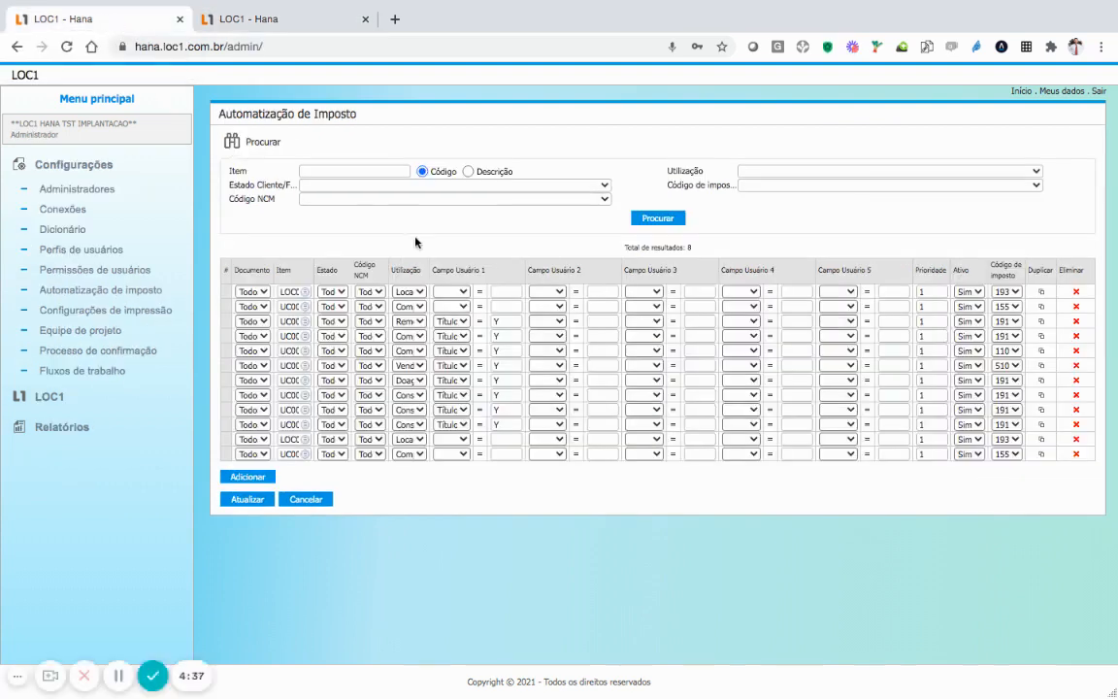
click(313, 26)
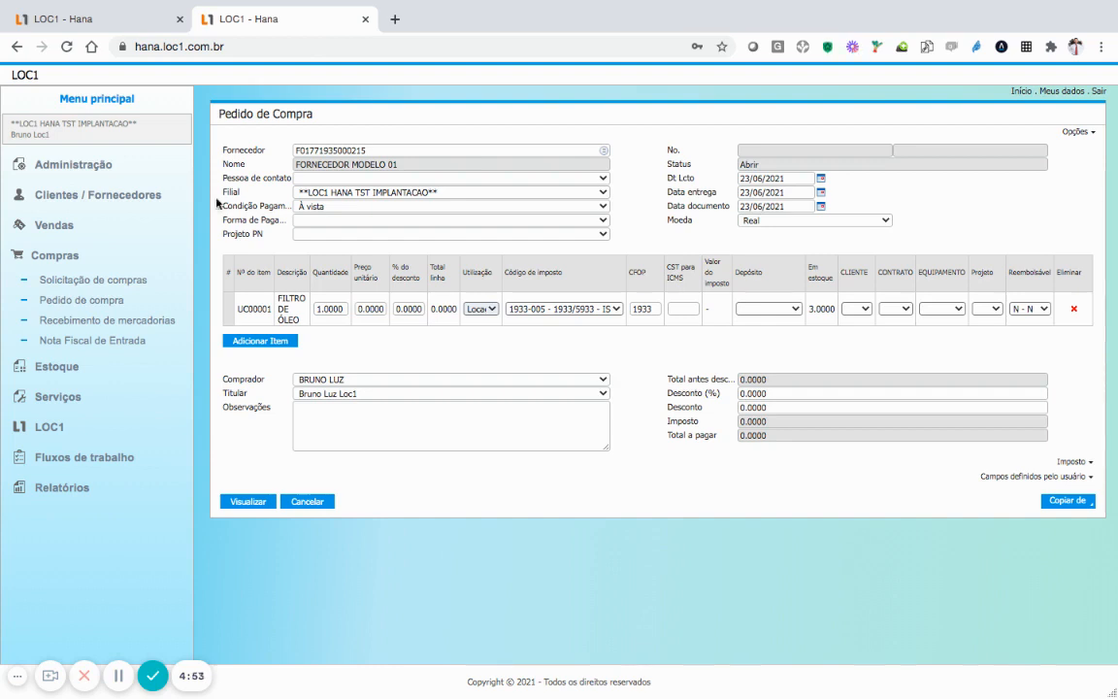
click(117, 20)
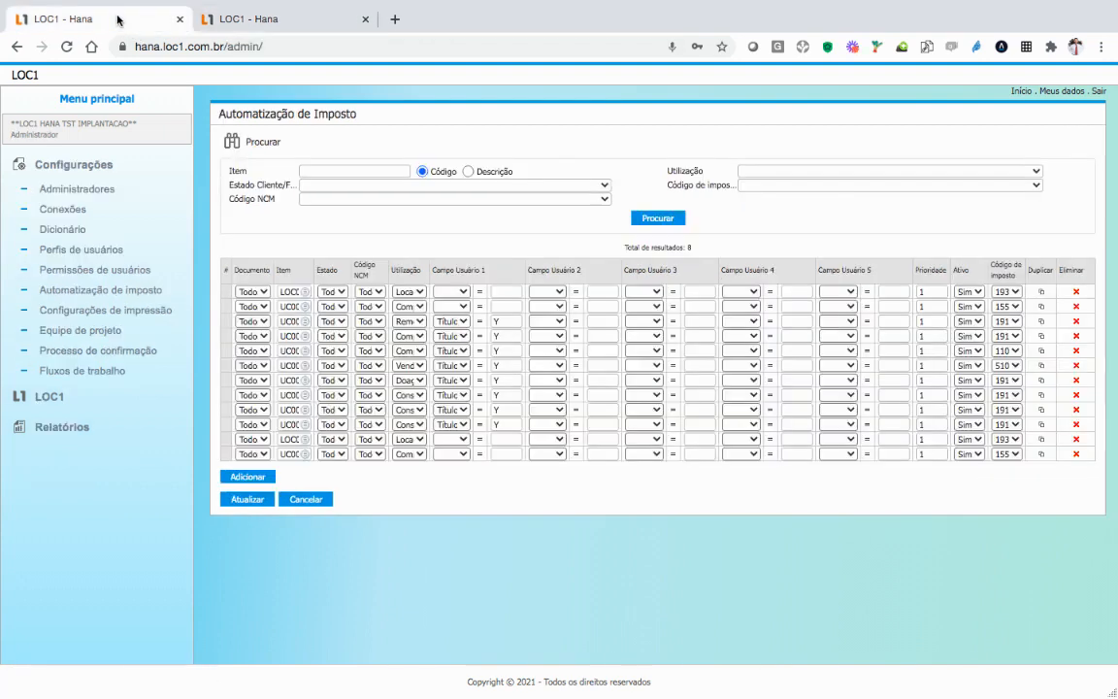